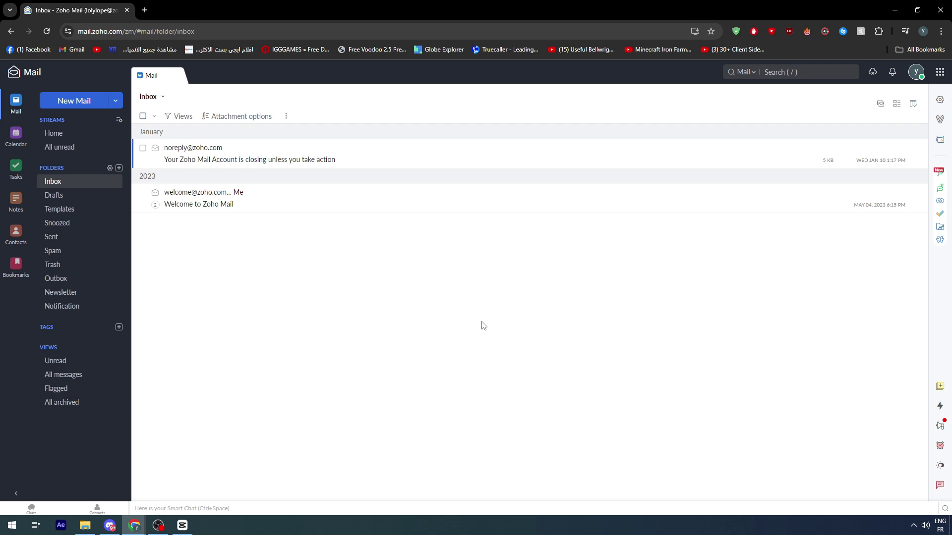
# - Open Mail settings and scroll through the System options and the left navigation list
pyautogui.click(158, 525)
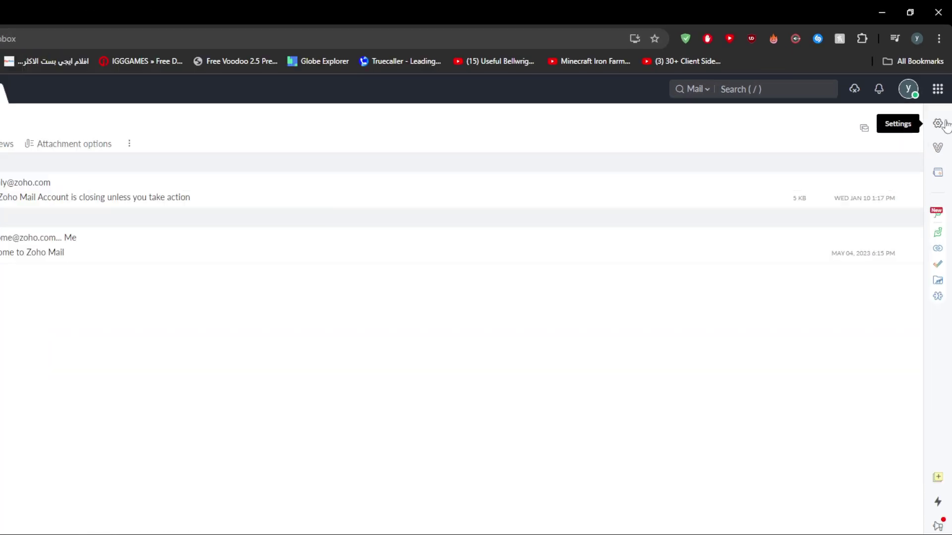
pyautogui.click(938, 124)
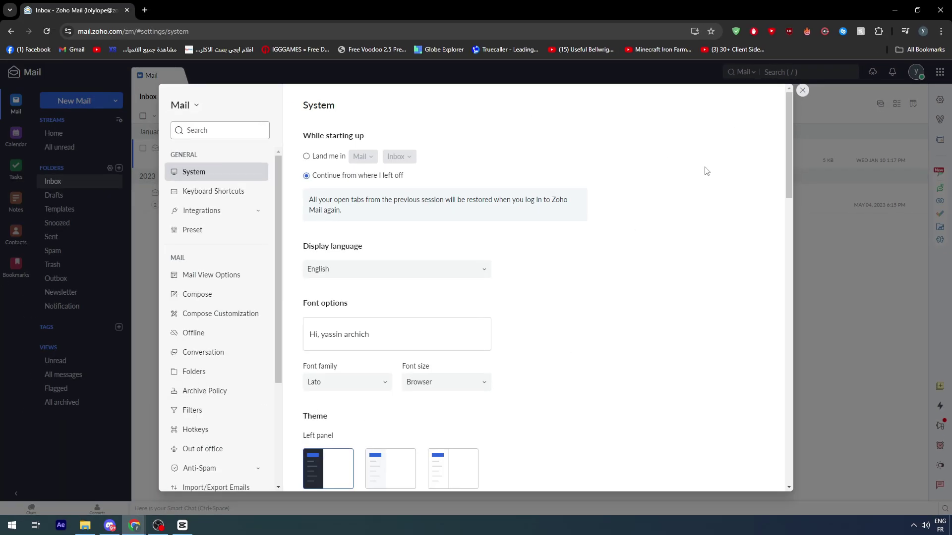
pyautogui.scroll(-15, 592, 170)
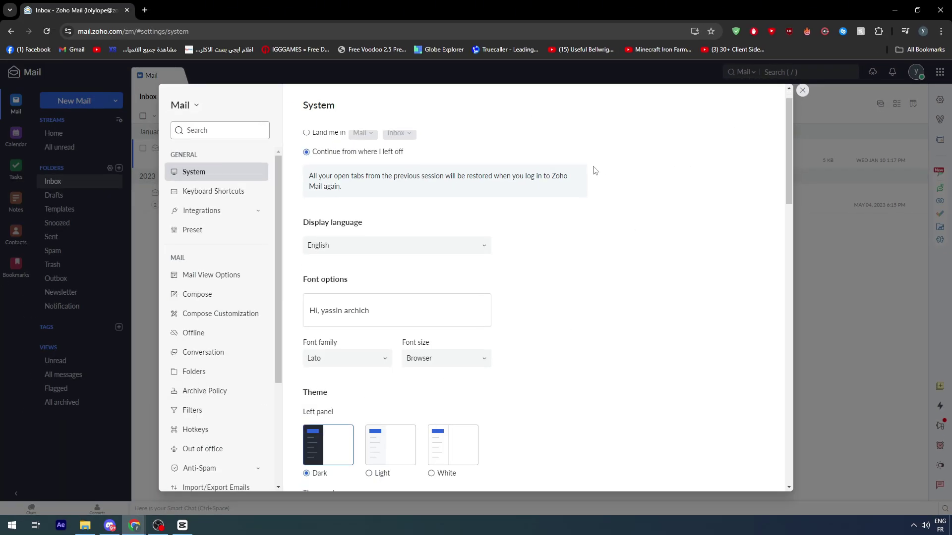
pyautogui.scroll(-2, 539, 299)
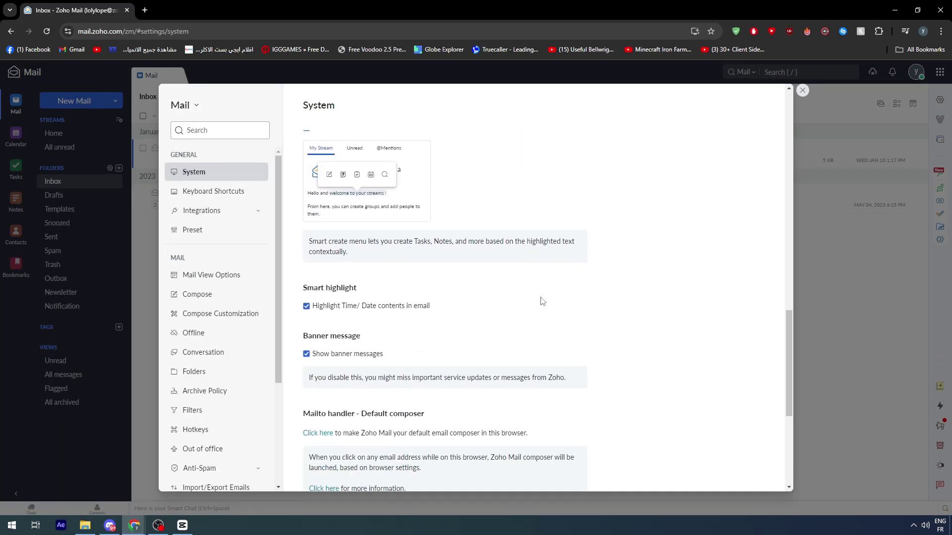
pyautogui.scroll(-3, 244, 198)
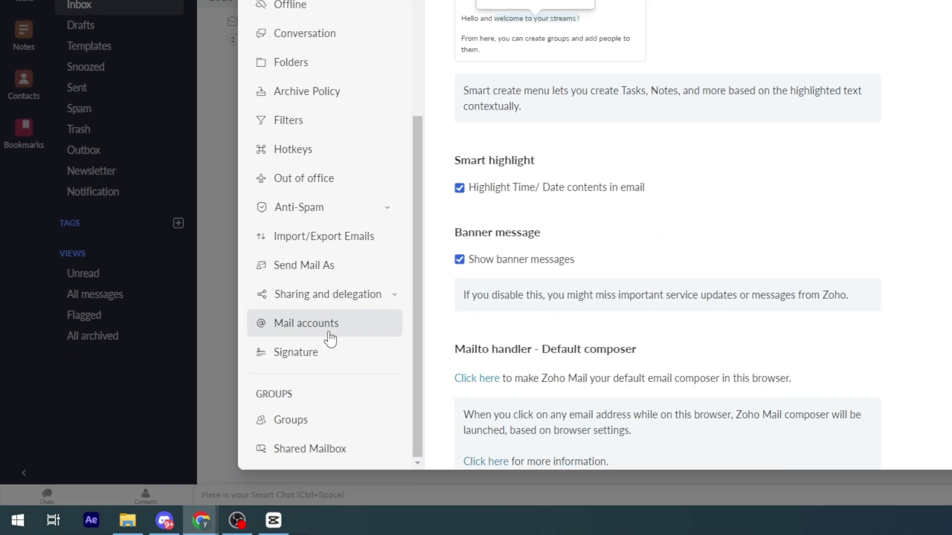
# - Under Mail accounts, start a new account and set its type to POP3
pyautogui.click(329, 335)
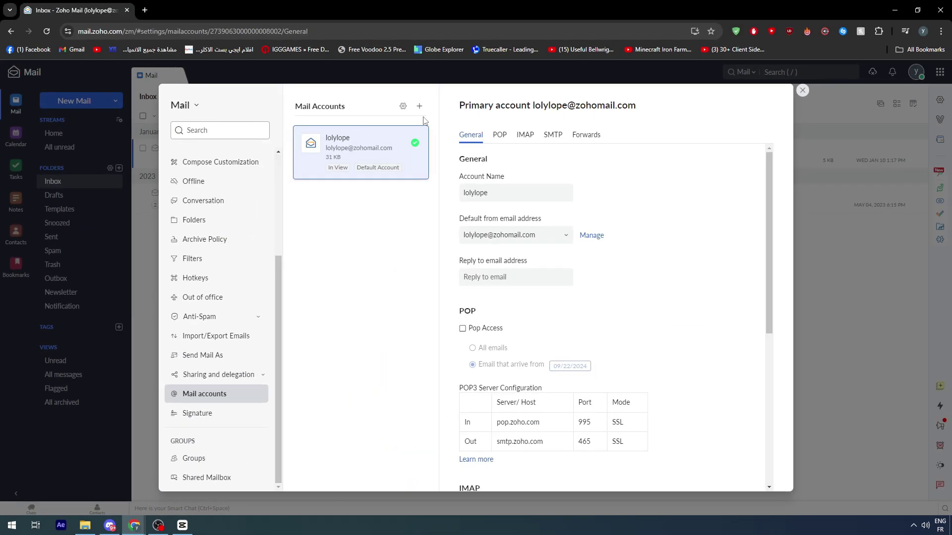
pyautogui.click(420, 106)
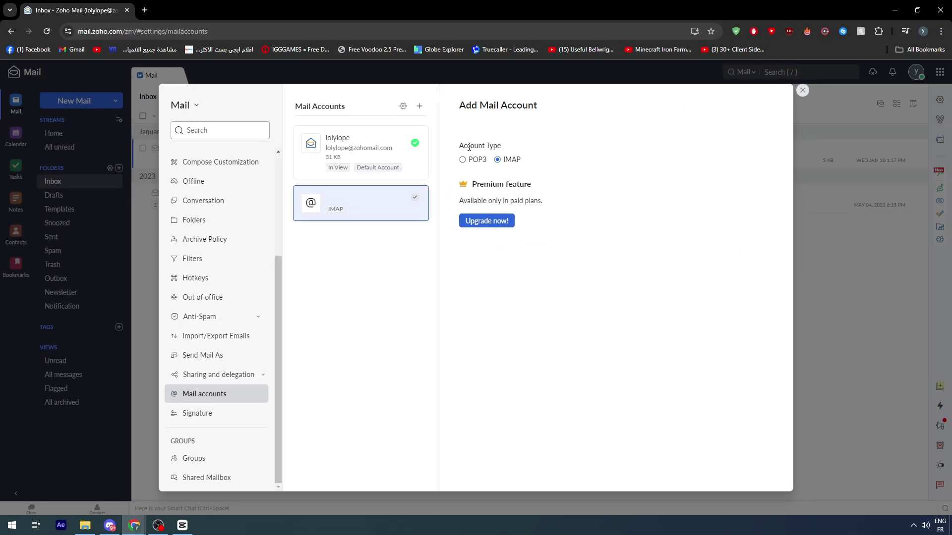
pyautogui.tripleClick(468, 147)
pyautogui.click(465, 160)
pyautogui.click(481, 148)
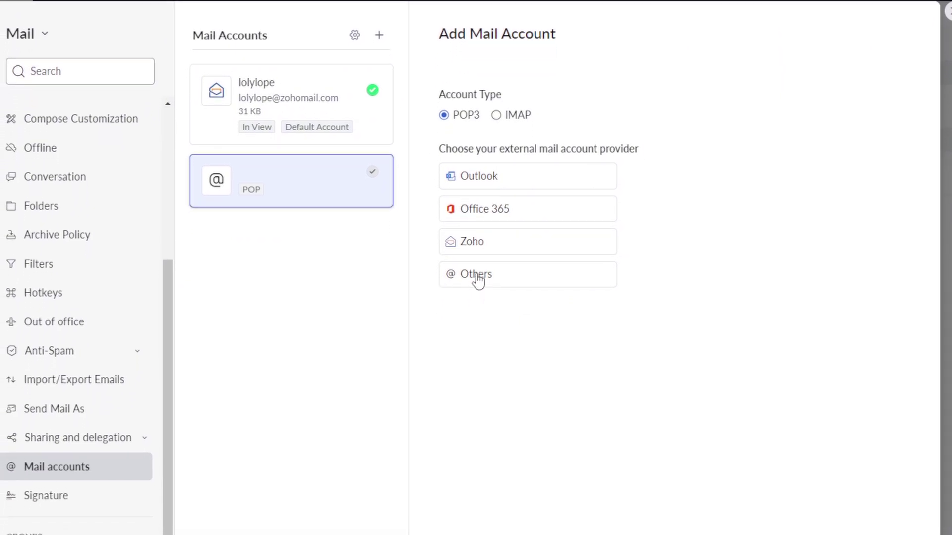
# - Pick Outlook as the provider and fill in the Outlook account's email address
pyautogui.click(488, 184)
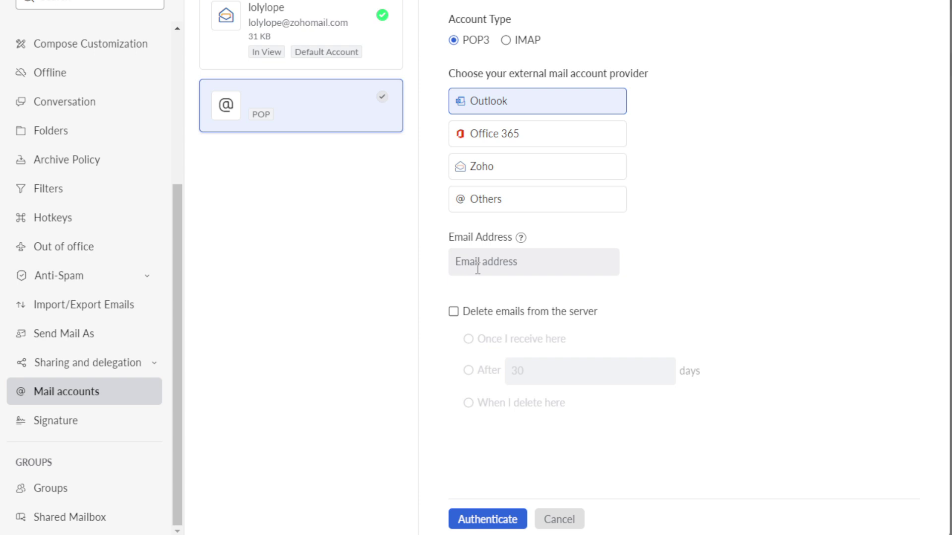
pyautogui.click(477, 268)
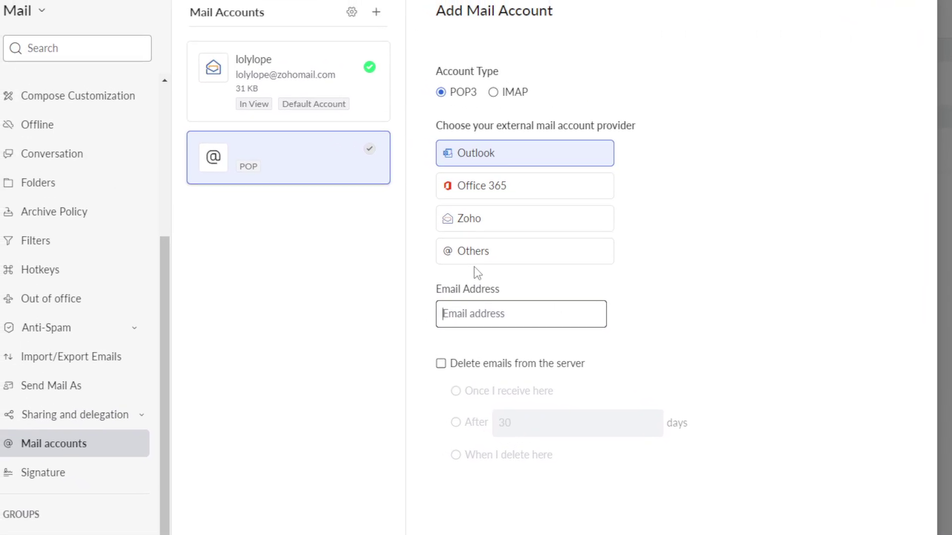
pyautogui.click(687, 296)
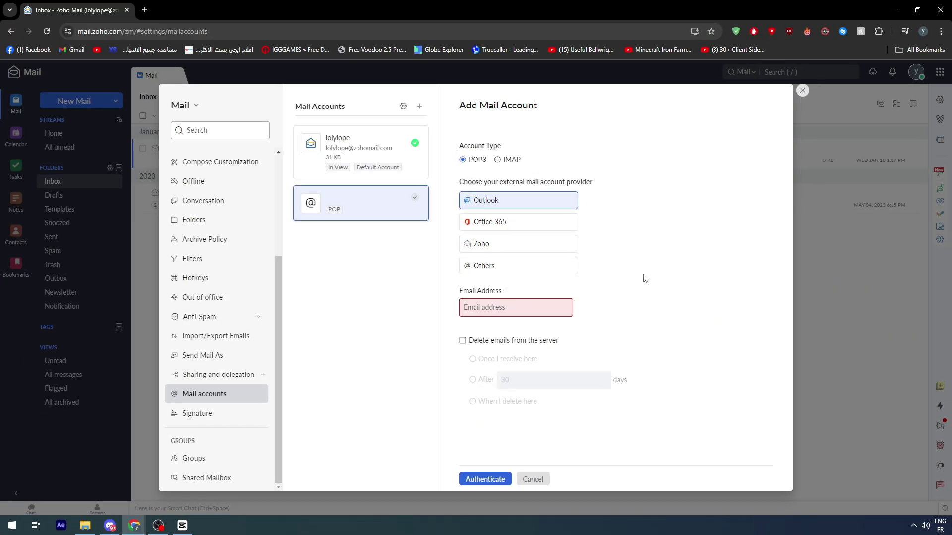
pyautogui.click(516, 310)
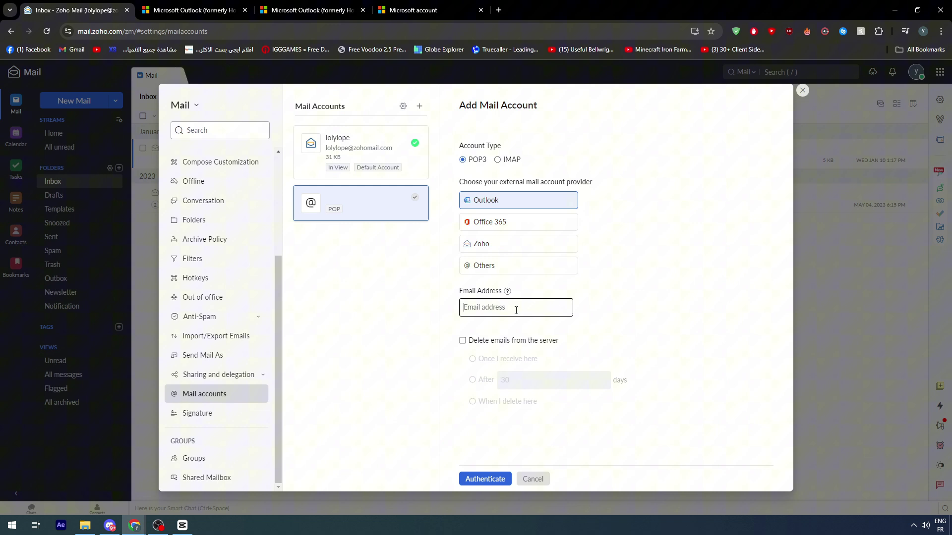
pyautogui.click(603, 299)
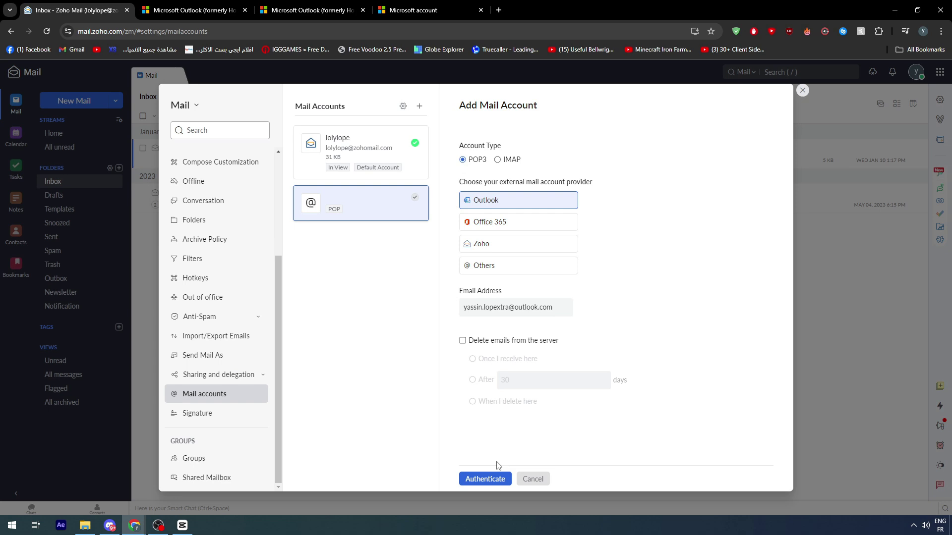
# - Try authenticating with Microsoft, copy the locked account's address, and close the sign-in window
pyautogui.click(486, 479)
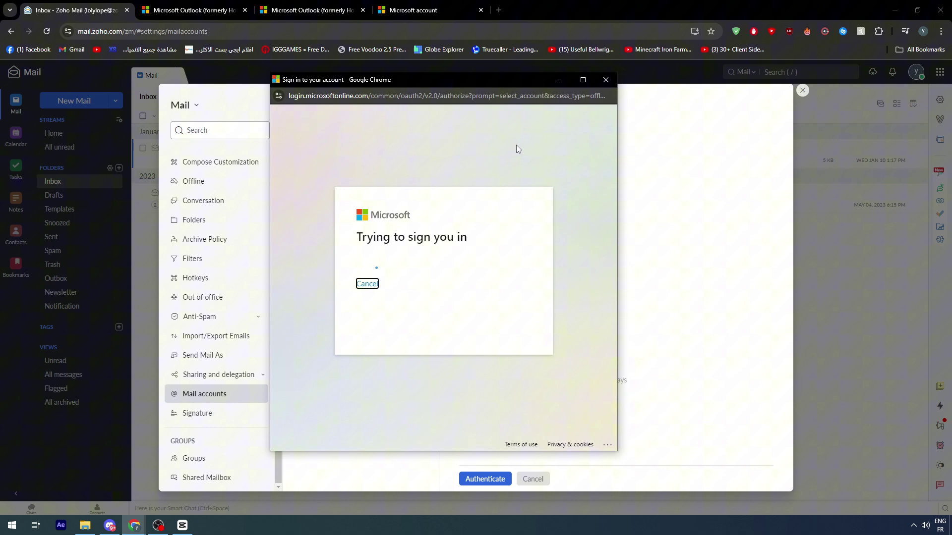
pyautogui.click(421, 252)
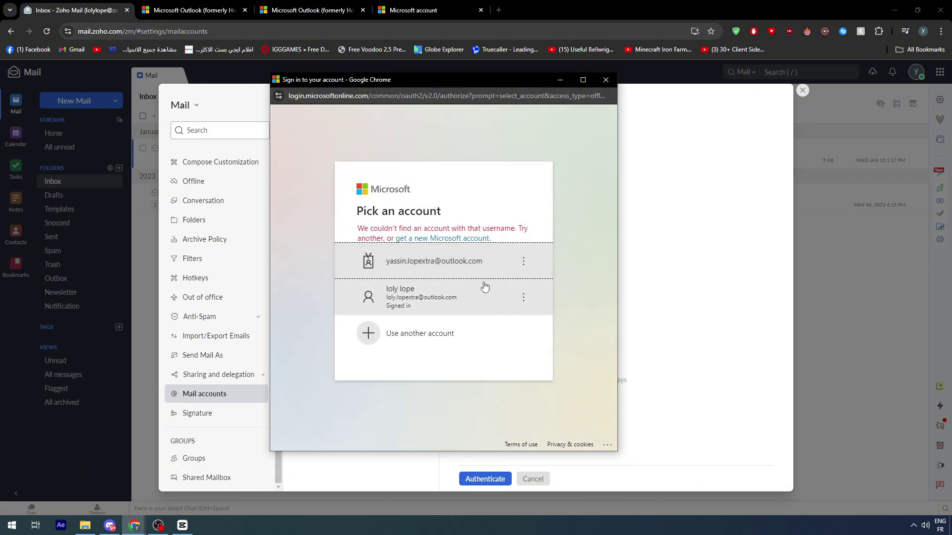
pyautogui.click(440, 303)
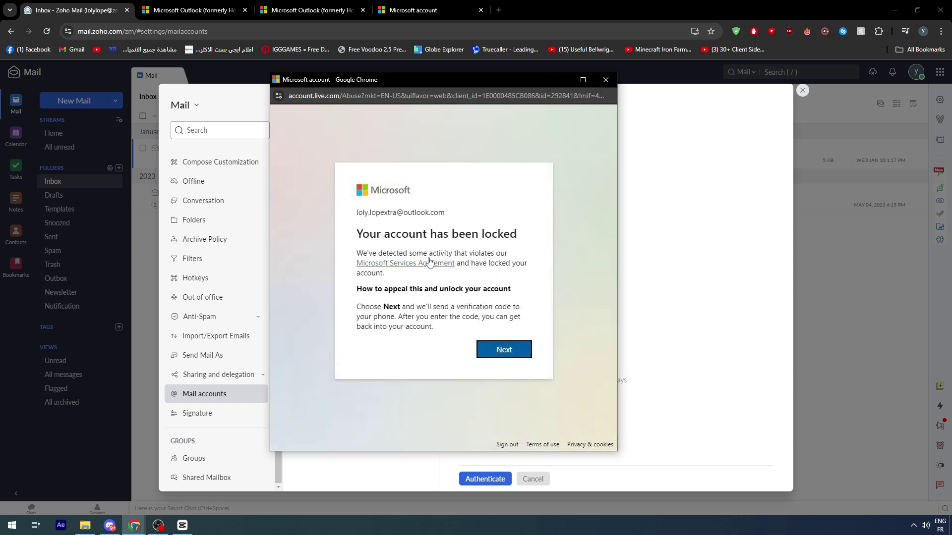
pyautogui.moveTo(369, 213); pyautogui.dragTo(395, 213)
pyautogui.tripleClick(394, 216)
pyautogui.hotkey('ctrl', 'c')
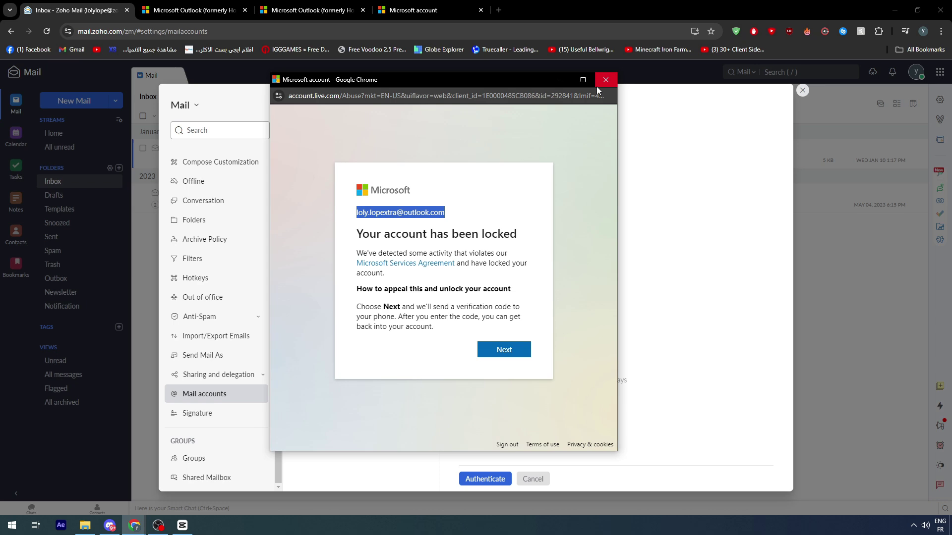
pyautogui.click(605, 79)
# - Replace the address with the copied one and retry authentication, closing the phone-number prompt
pyautogui.doubleClick(522, 307)
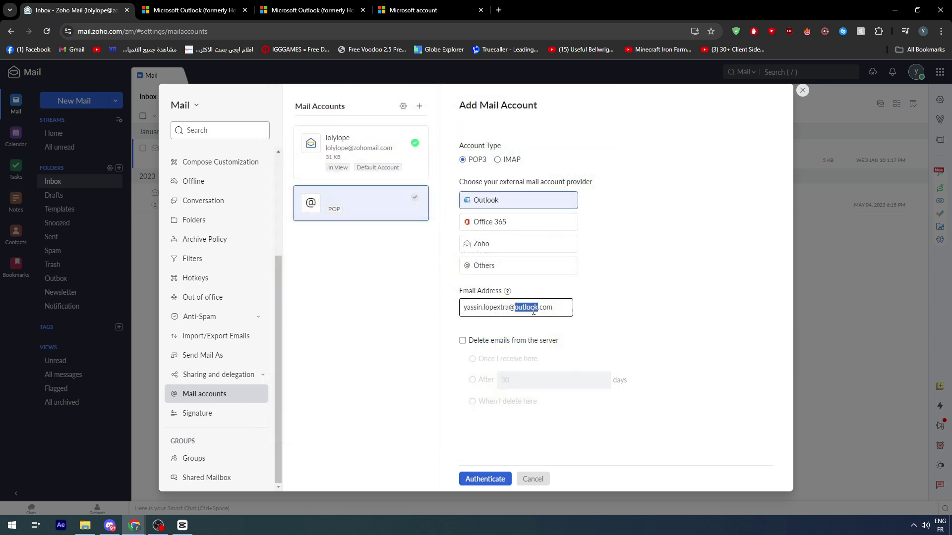
pyautogui.hotkey('ctrl', 'a')
pyautogui.hotkey('ctrl', 'v')
pyautogui.click(486, 479)
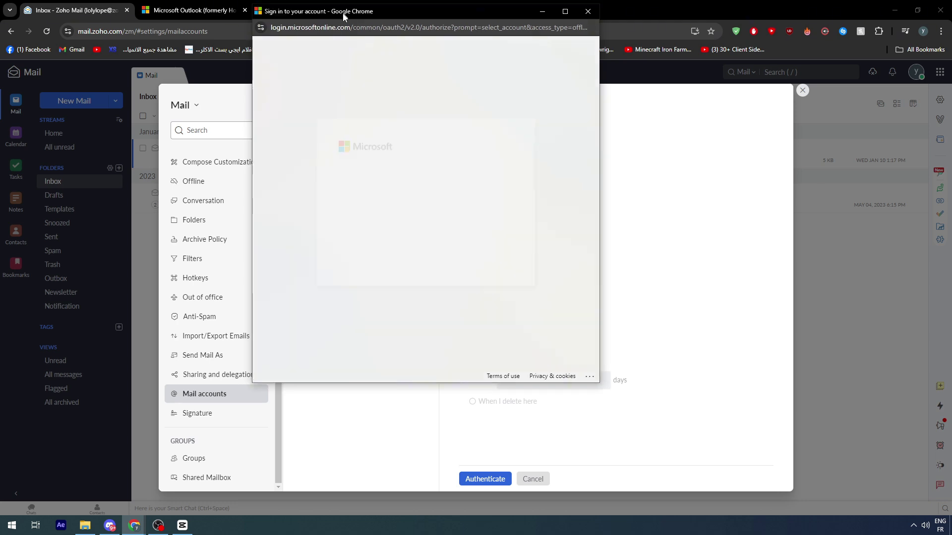
pyautogui.click(394, 272)
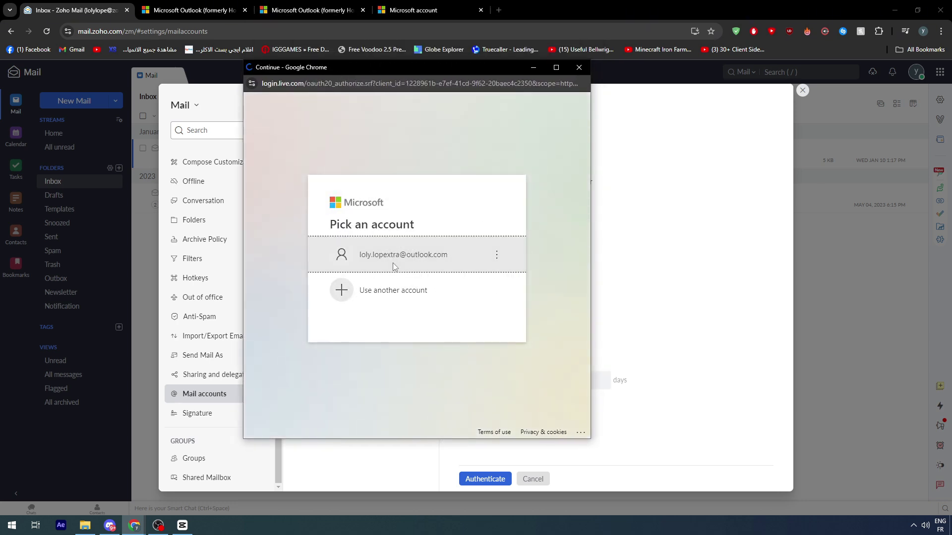
pyautogui.click(500, 338)
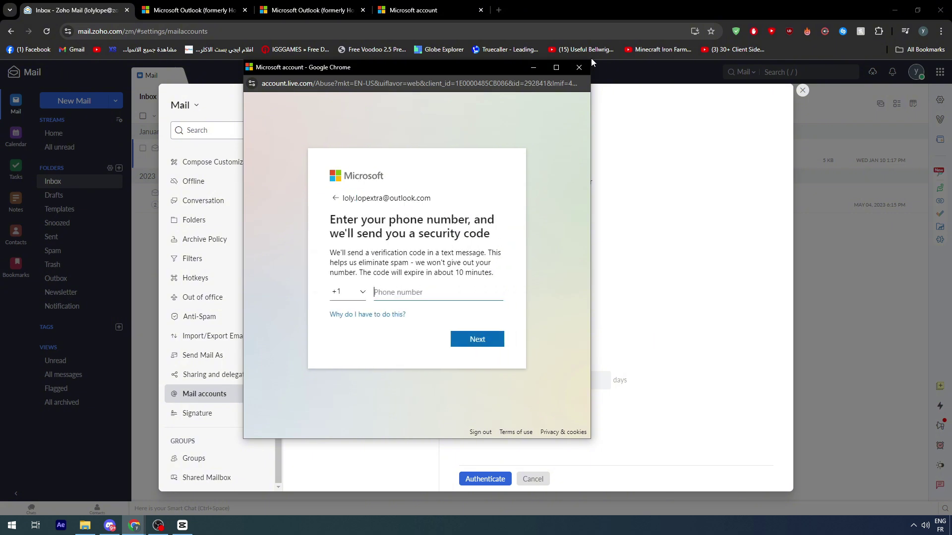
pyautogui.click(579, 67)
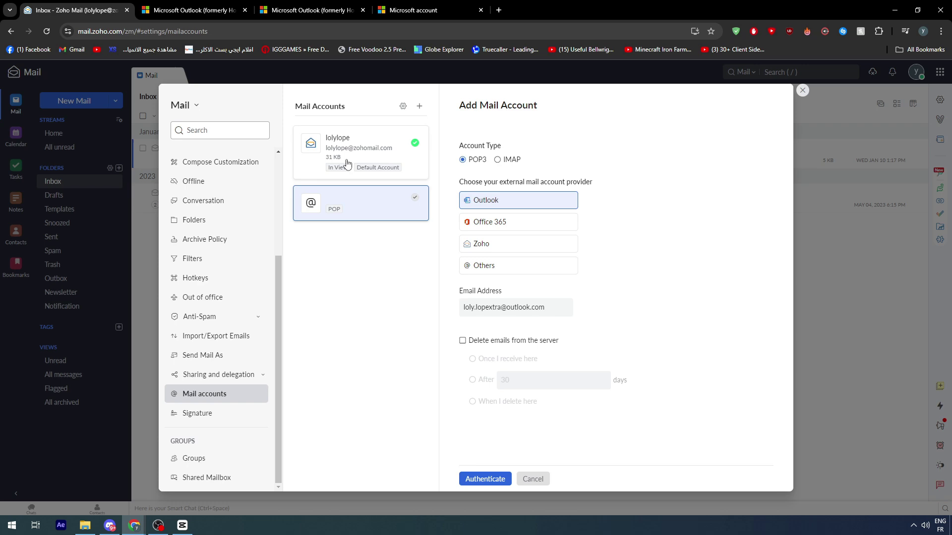
# - Open and dismiss the primary account's fetch settings, then close Settings back to the Inbox
pyautogui.click(401, 200)
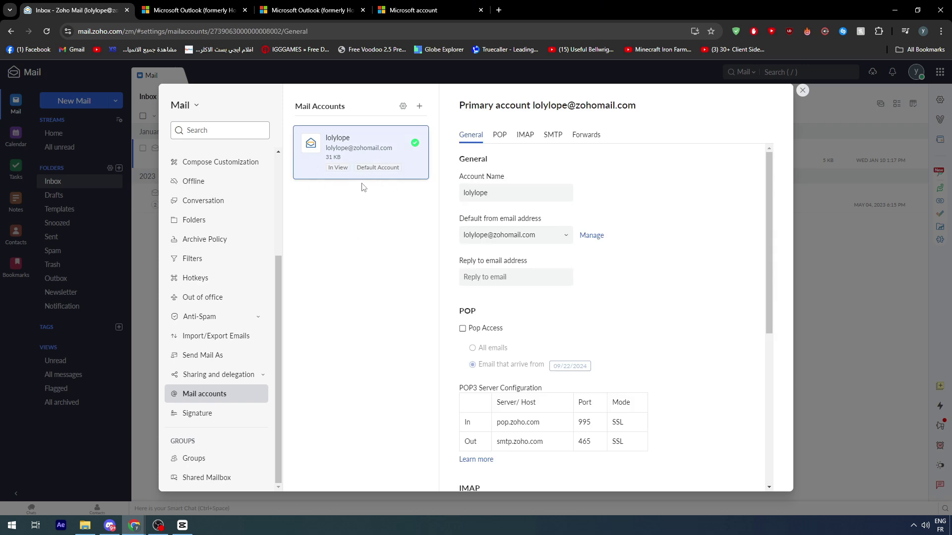
pyautogui.scroll(-5, 549, 297)
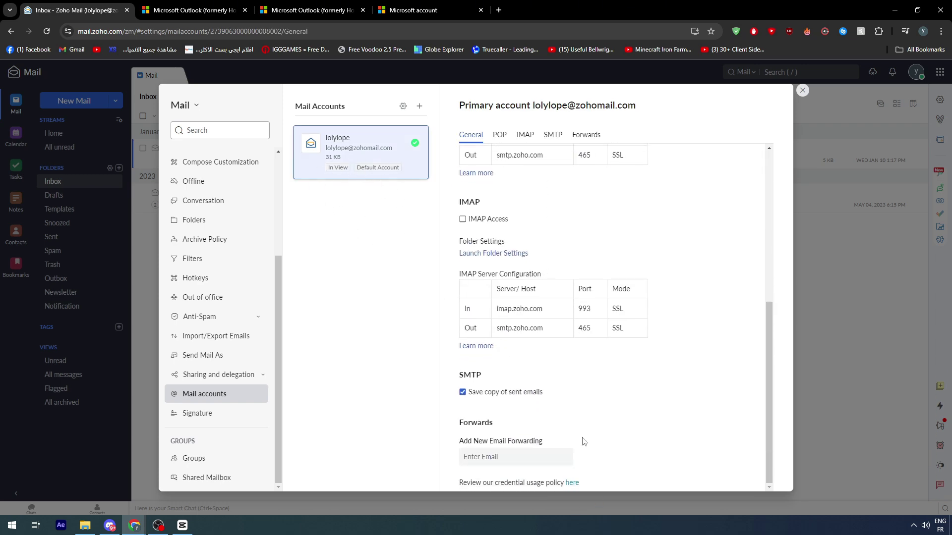
pyautogui.scroll(4, 545, 401)
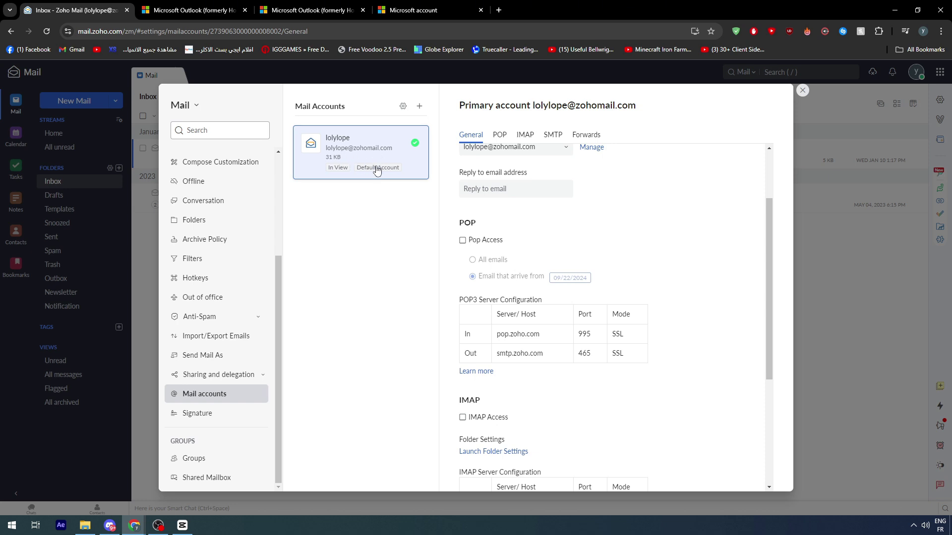
pyautogui.click(403, 107)
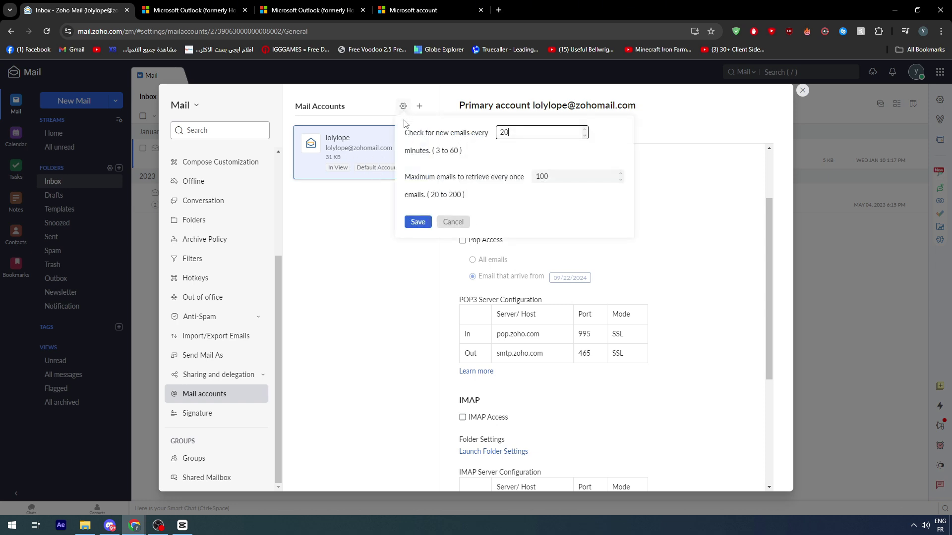
pyautogui.click(341, 218)
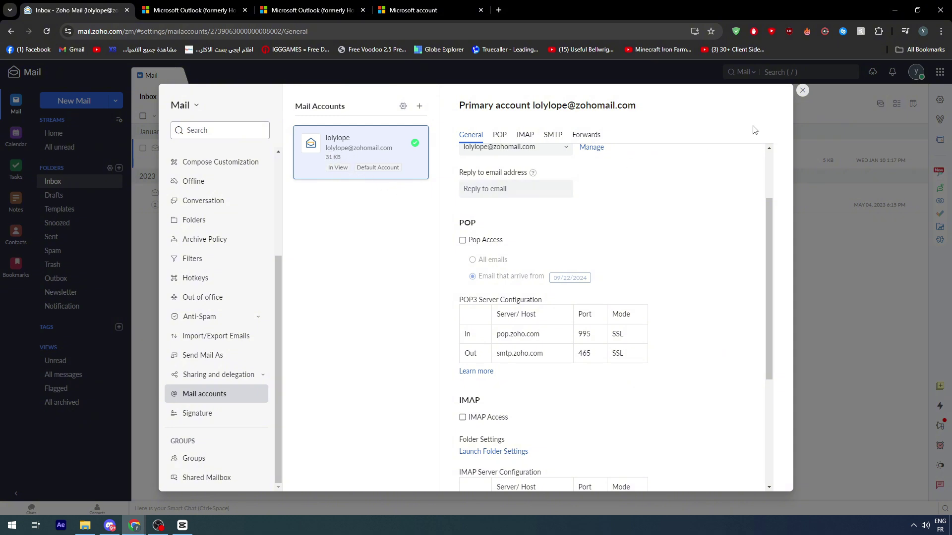
pyautogui.click(803, 90)
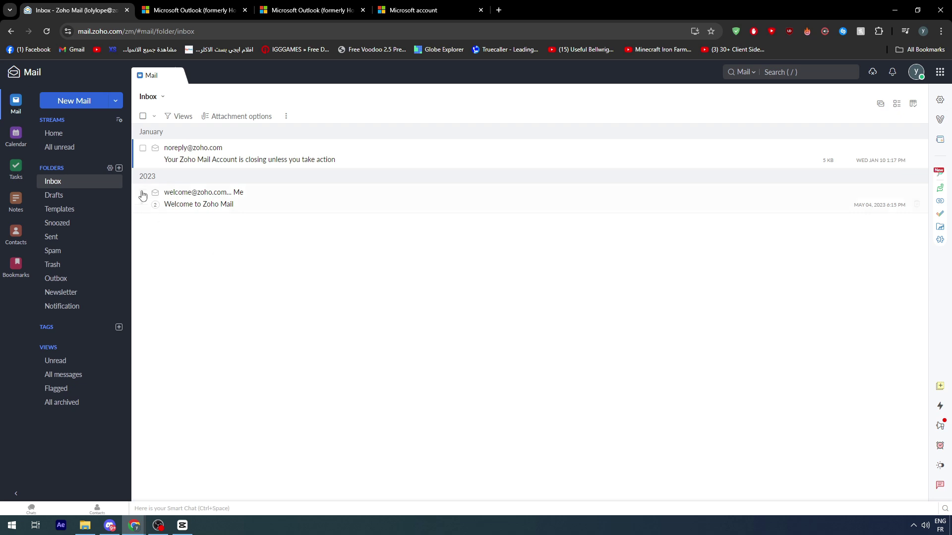
pyautogui.click(60, 101)
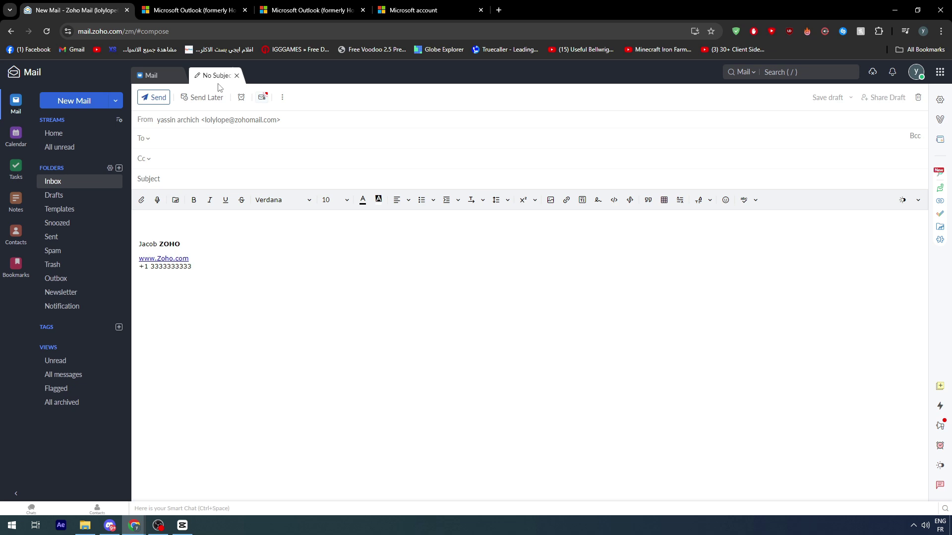
pyautogui.click(237, 76)
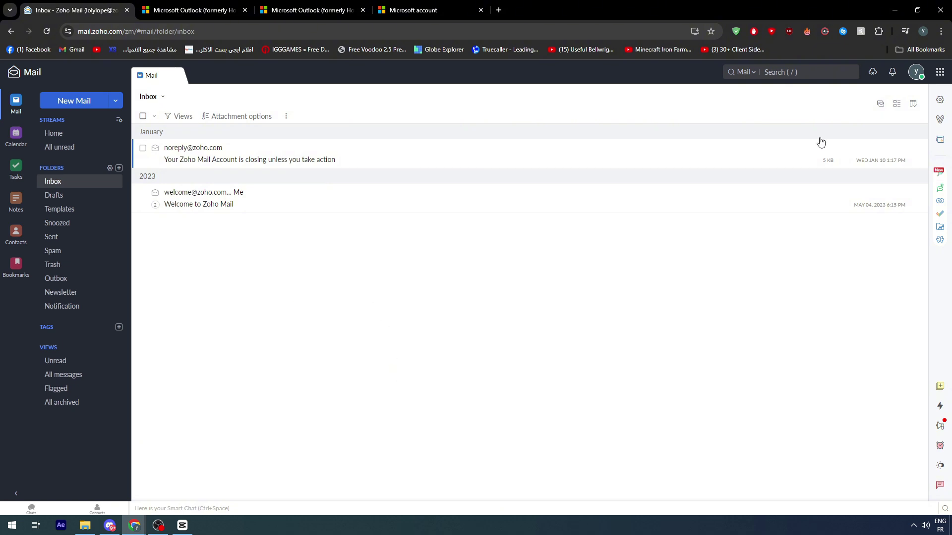
# - Open the primary account's fetch settings under Mail accounts, with the 20-minute check interval
pyautogui.click(940, 100)
pyautogui.scroll(-3, 259, 378)
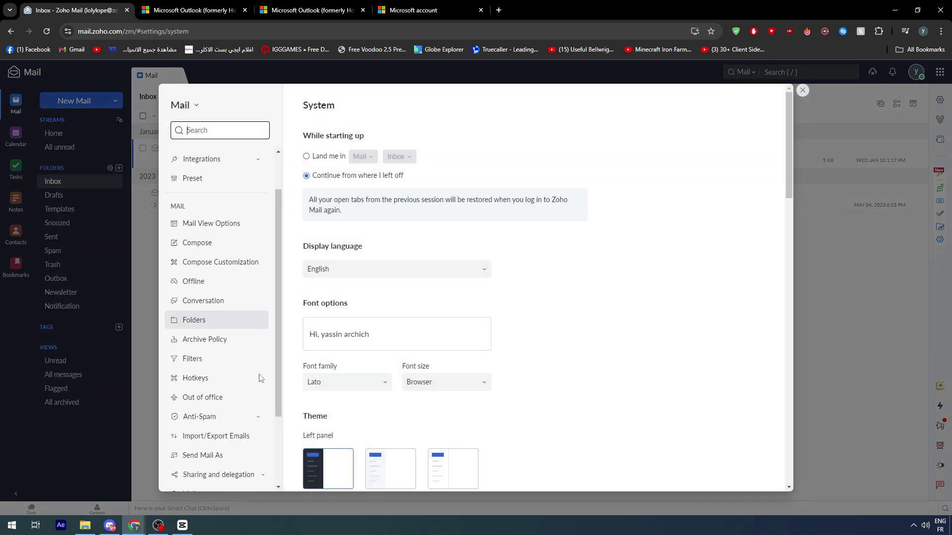
pyautogui.click(205, 395)
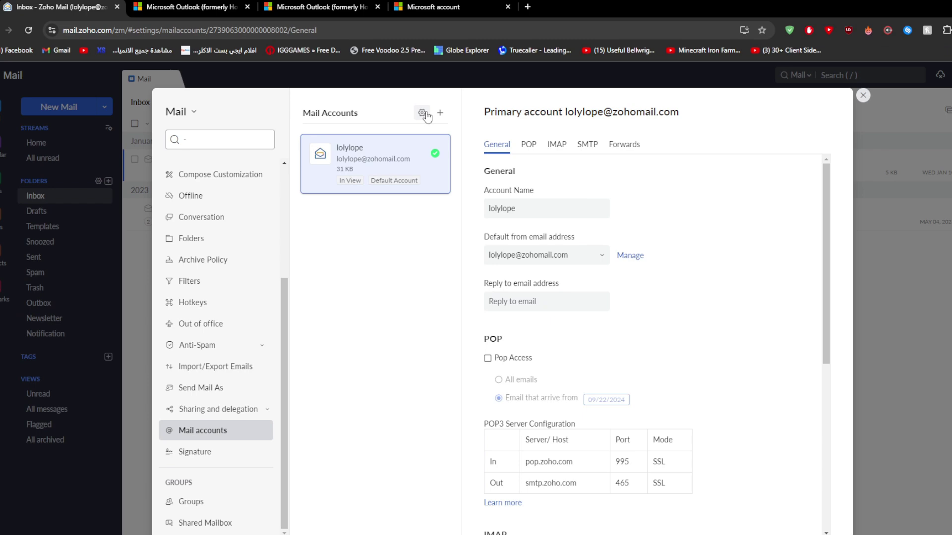
pyautogui.click(404, 107)
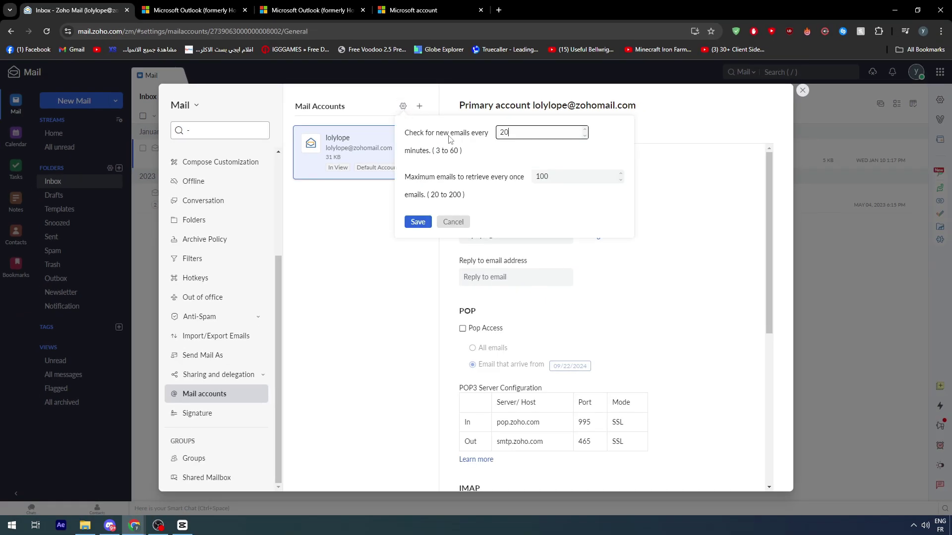
pyautogui.click(492, 165)
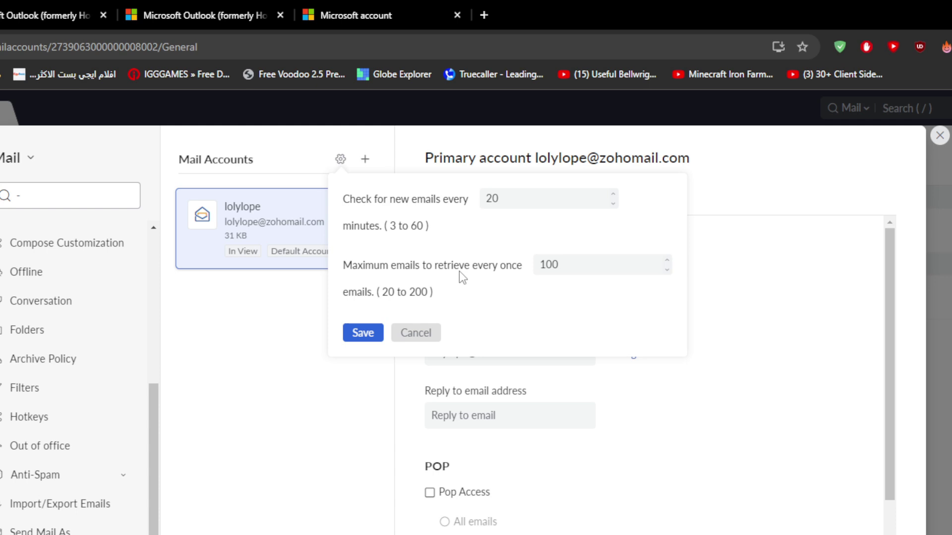
# - Lower the maximum emails retrieved per fetch from 100 to 20
pyautogui.click(558, 263)
pyautogui.moveTo(558, 263); pyautogui.dragTo(535, 266)
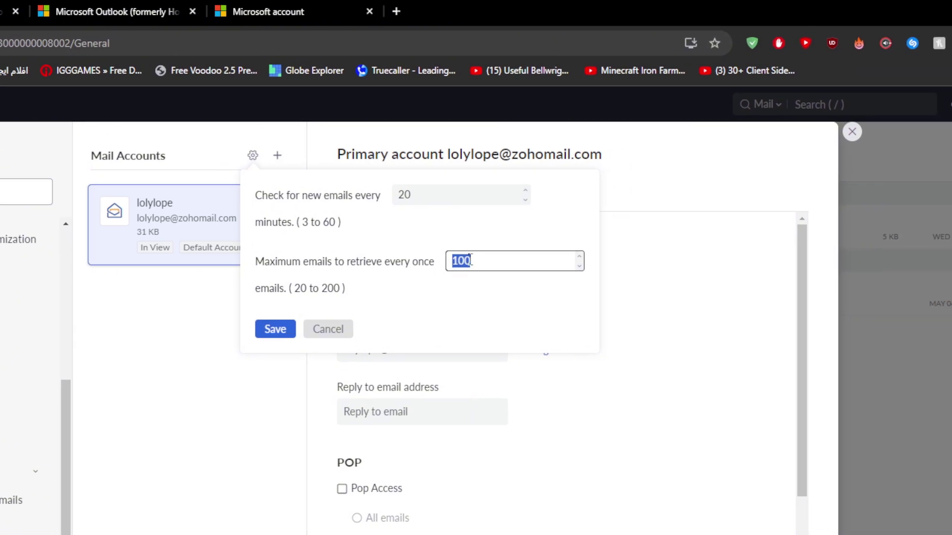
pyautogui.write('20')
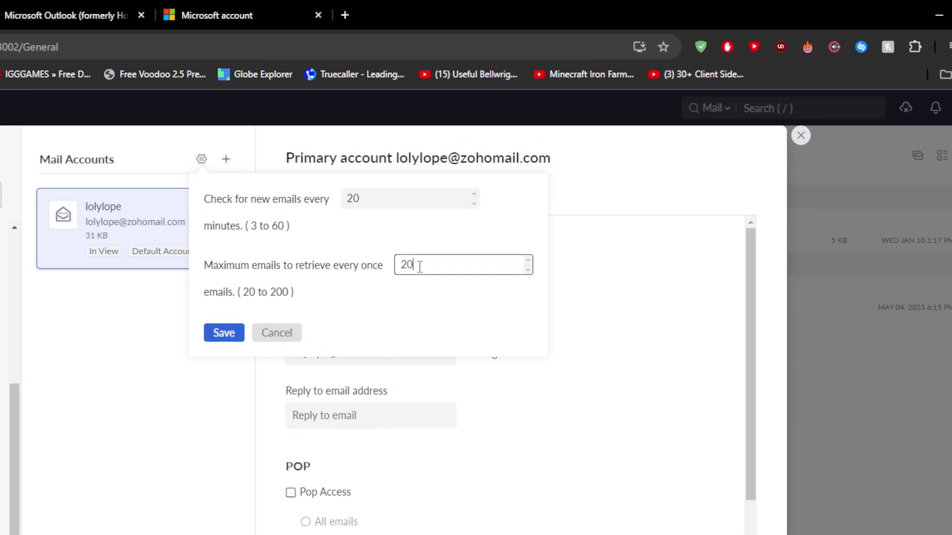
pyautogui.click(450, 246)
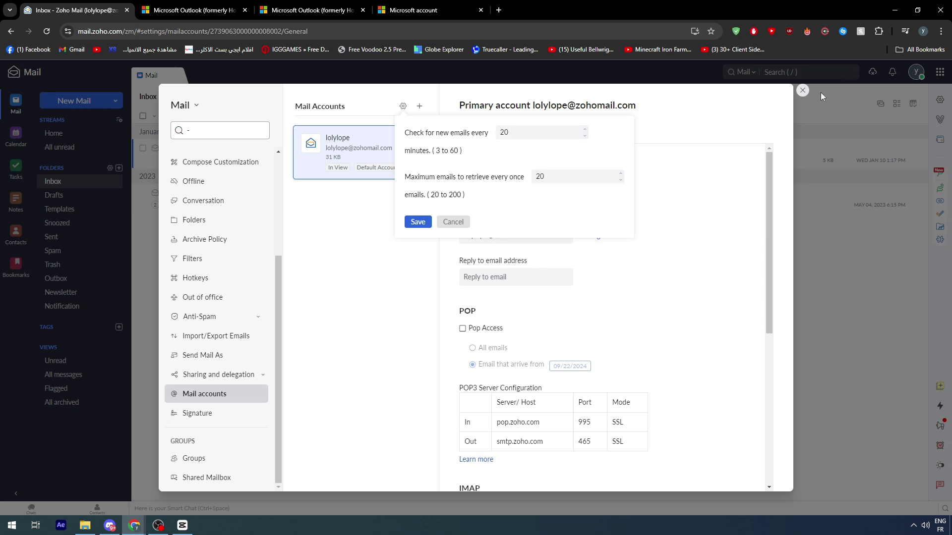
# - Close Settings, view the Welcome to Zoho Mail message, then close it for a full-width inbox
pyautogui.click(802, 92)
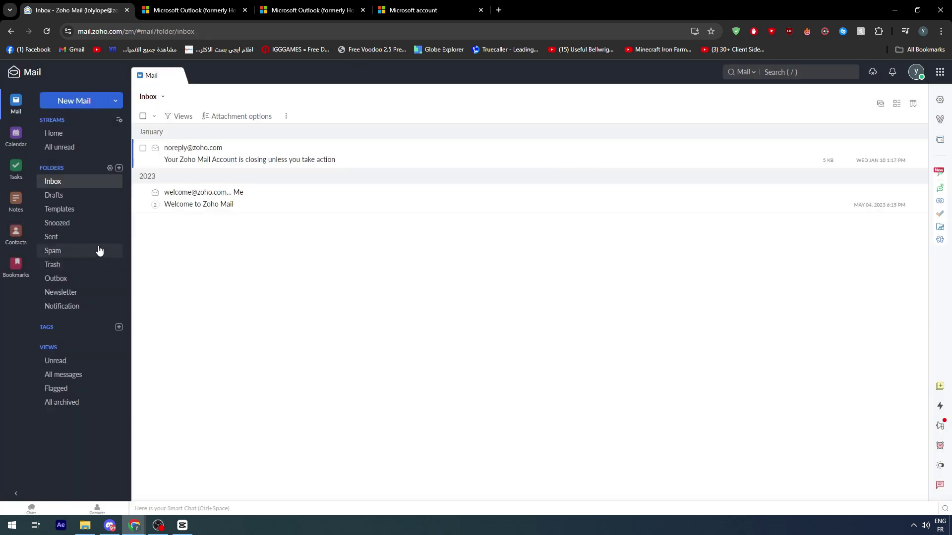
pyautogui.click(201, 214)
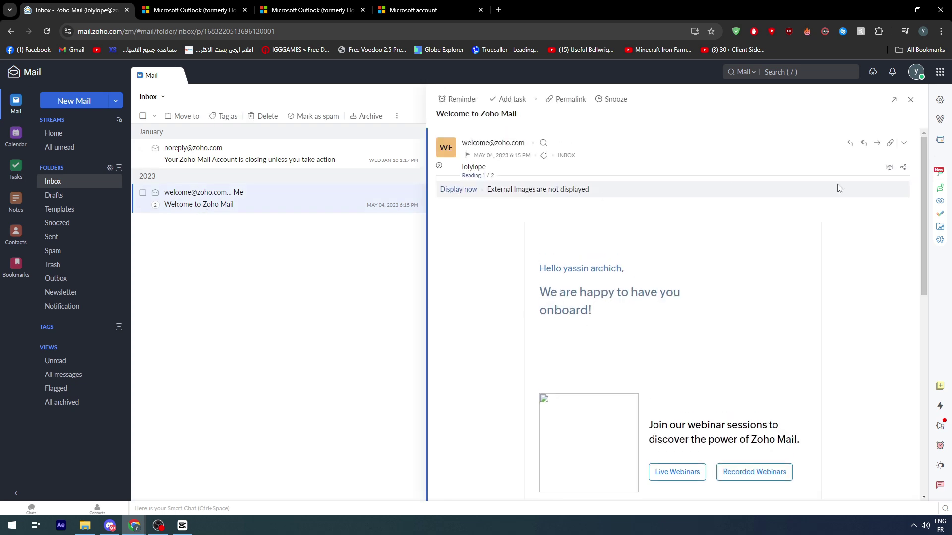
pyautogui.click(910, 99)
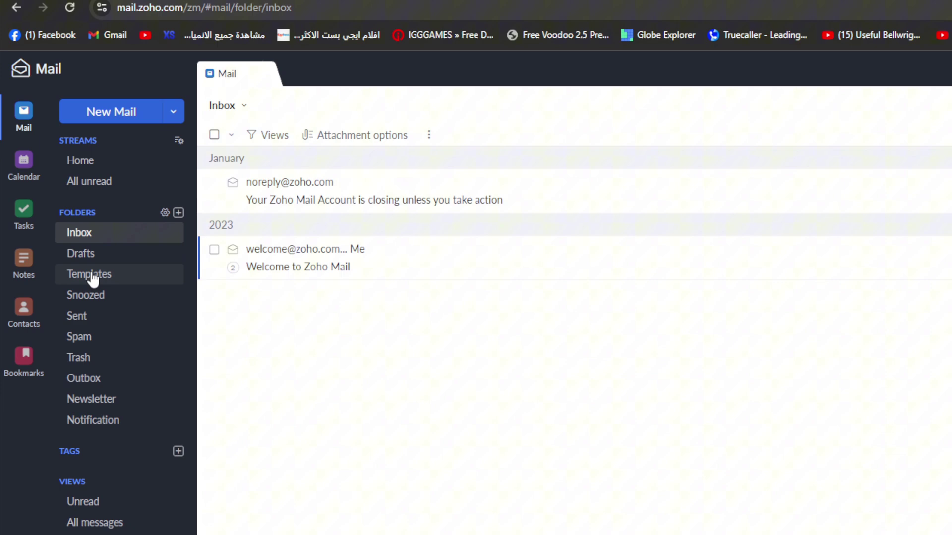
# - Open the empty Templates folder and dismiss the Create Template form without saving
pyautogui.click(94, 285)
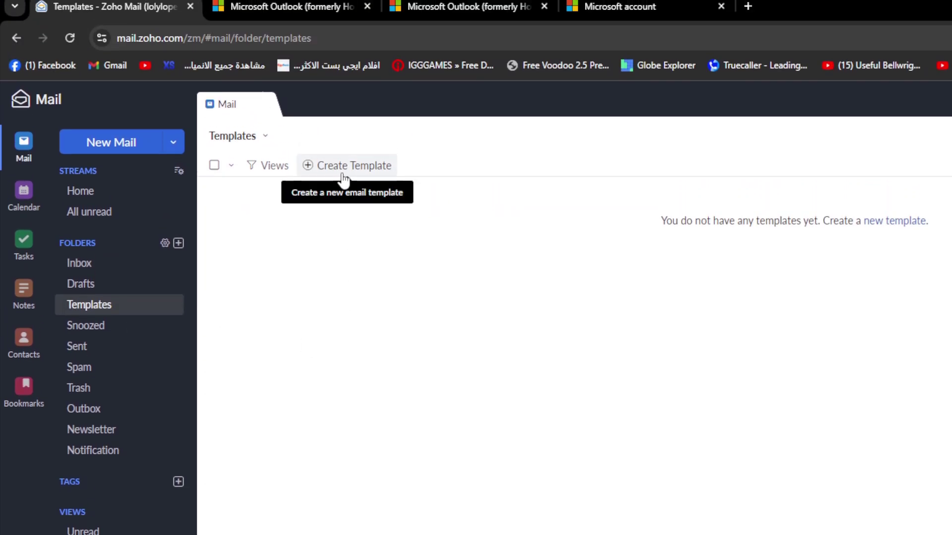
pyautogui.click(343, 108)
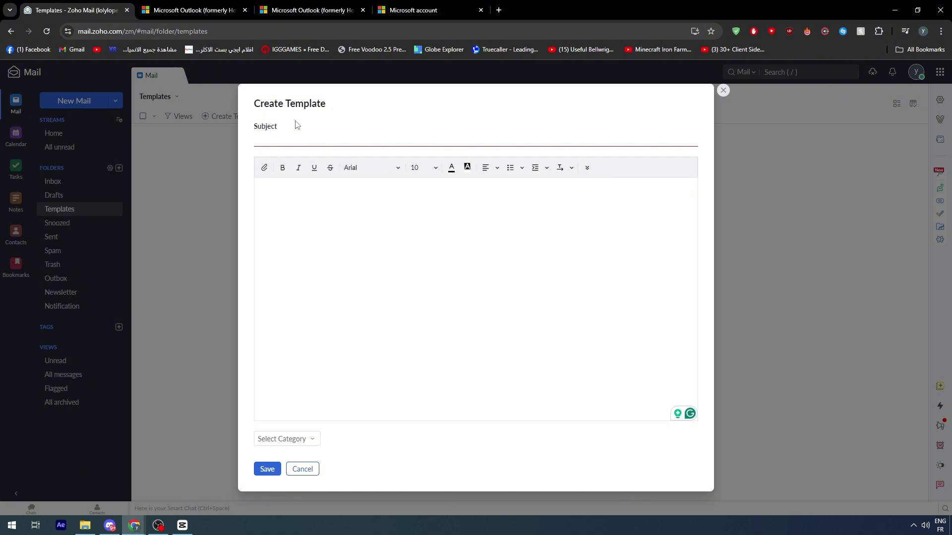
pyautogui.click(724, 90)
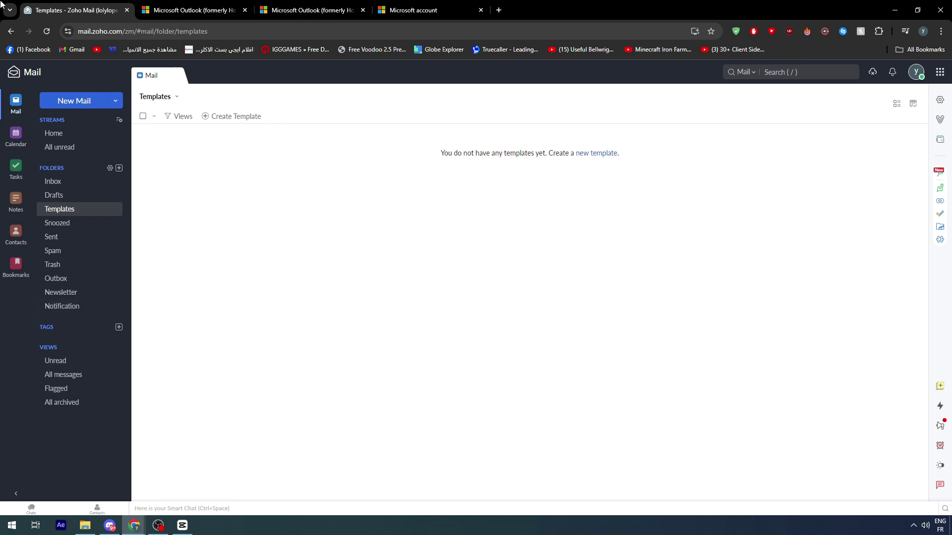
# - Close the three Microsoft Outlook and Microsoft account browser tabs
pyautogui.click(244, 10)
pyautogui.click(247, 10)
pyautogui.click(246, 10)
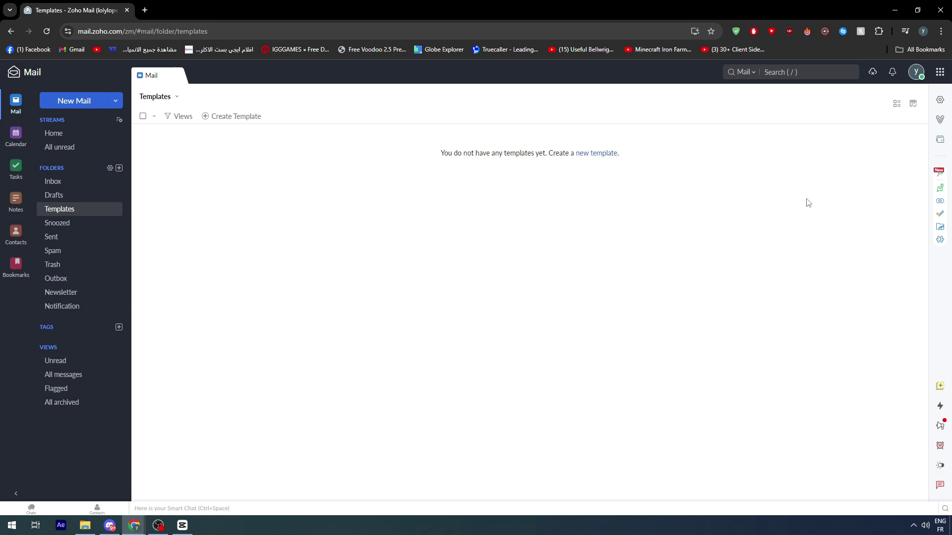
# - In Mail accounts settings, start a POP3 Outlook account, then go to Import/Export Emails
pyautogui.click(940, 99)
pyautogui.scroll(-1, 174, 390)
pyautogui.click(204, 394)
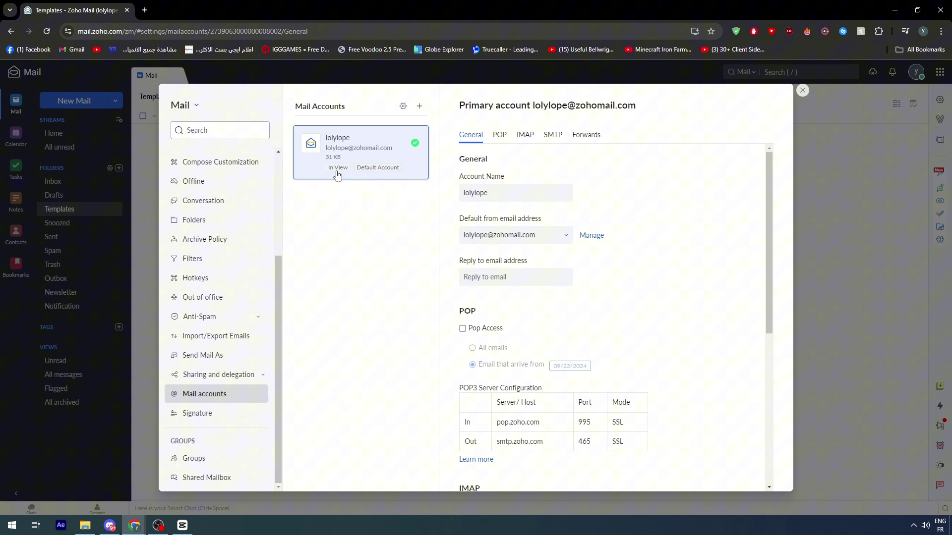
pyautogui.click(419, 106)
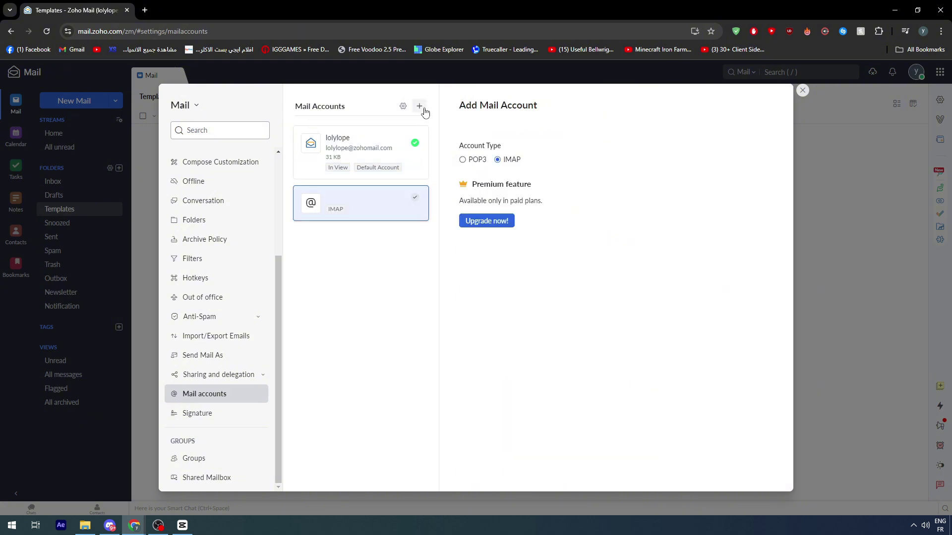
pyautogui.click(462, 160)
pyautogui.click(487, 204)
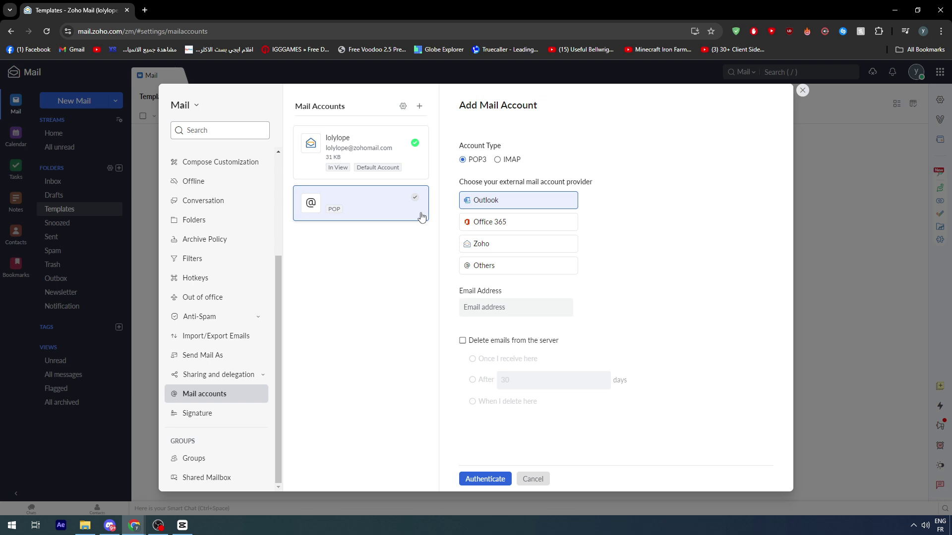
pyautogui.click(214, 336)
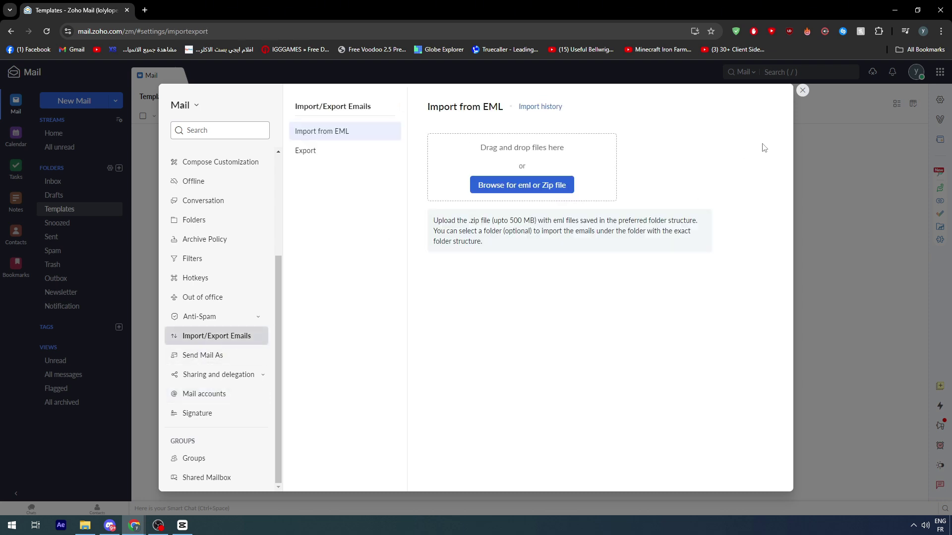
# - Close Settings to return to the empty Templates folder
pyautogui.click(802, 91)
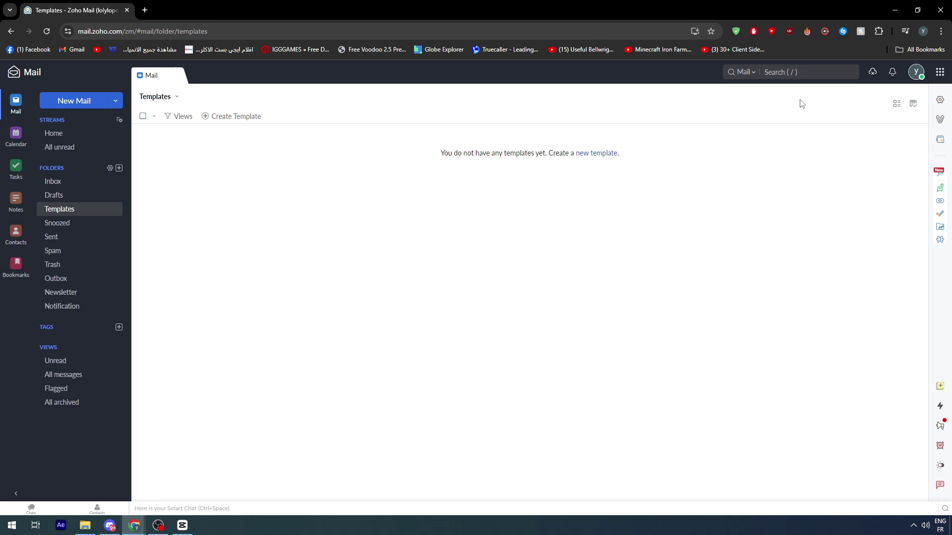